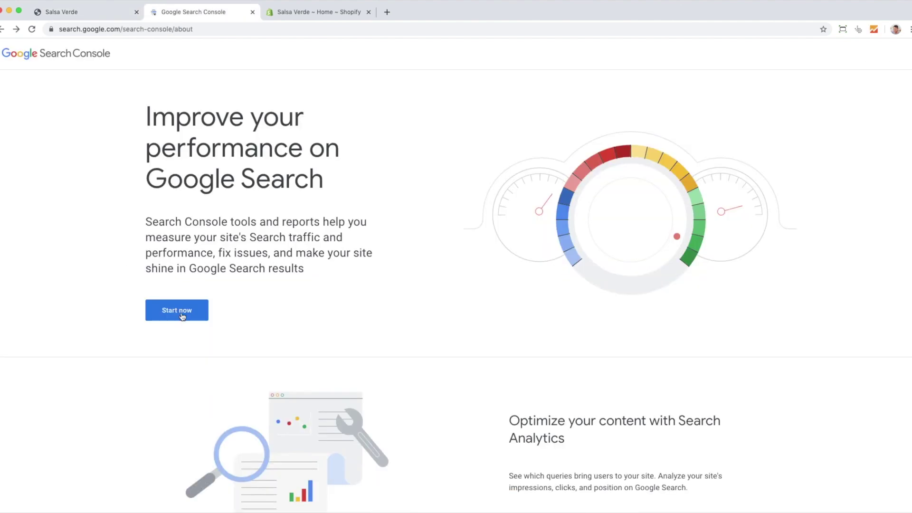
pyautogui.click(182, 316)
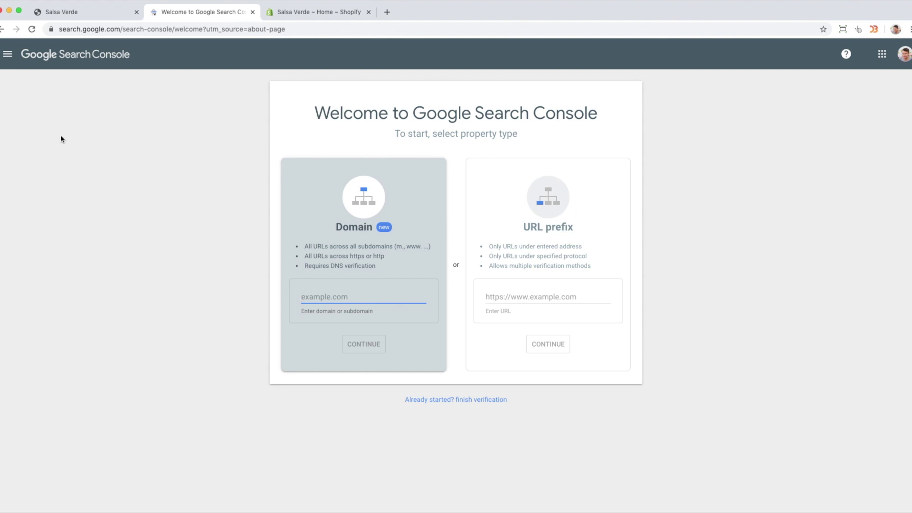
pyautogui.click(519, 300)
pyautogui.write('https://salsaverde.digital/')
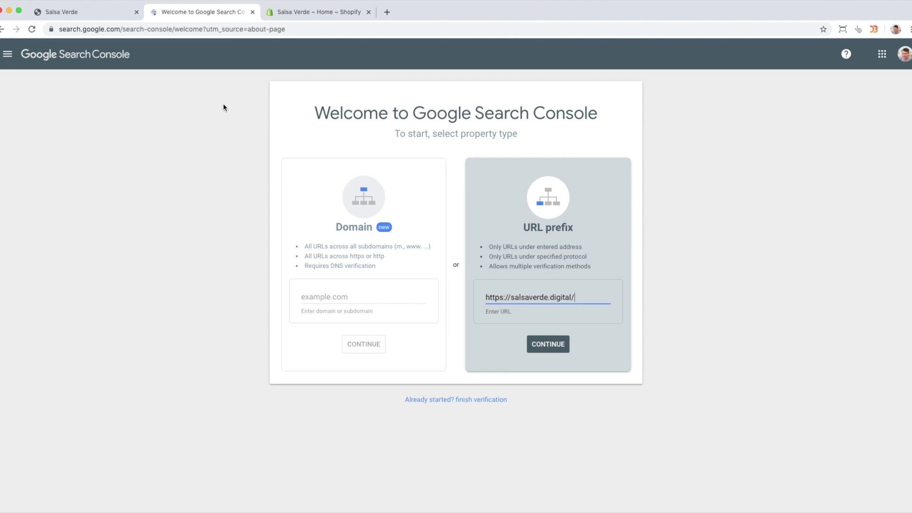
pyautogui.click(108, 17)
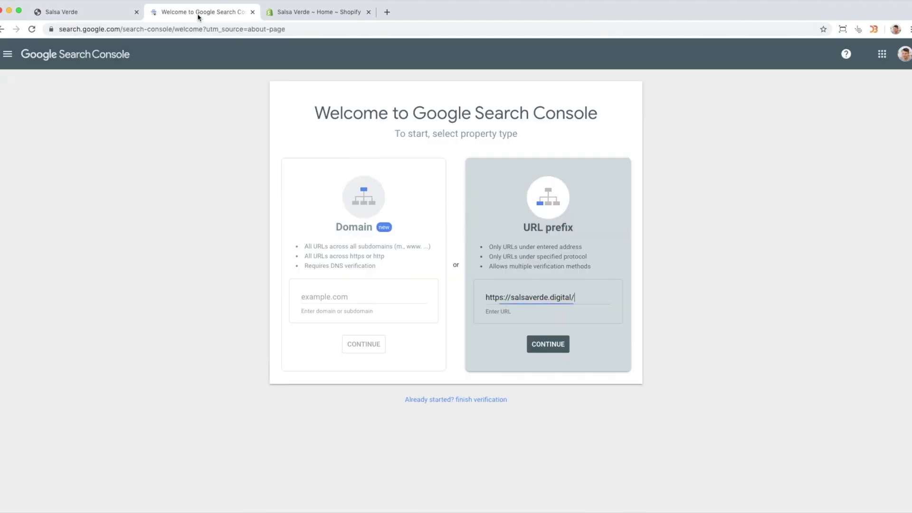
pyautogui.click(199, 14)
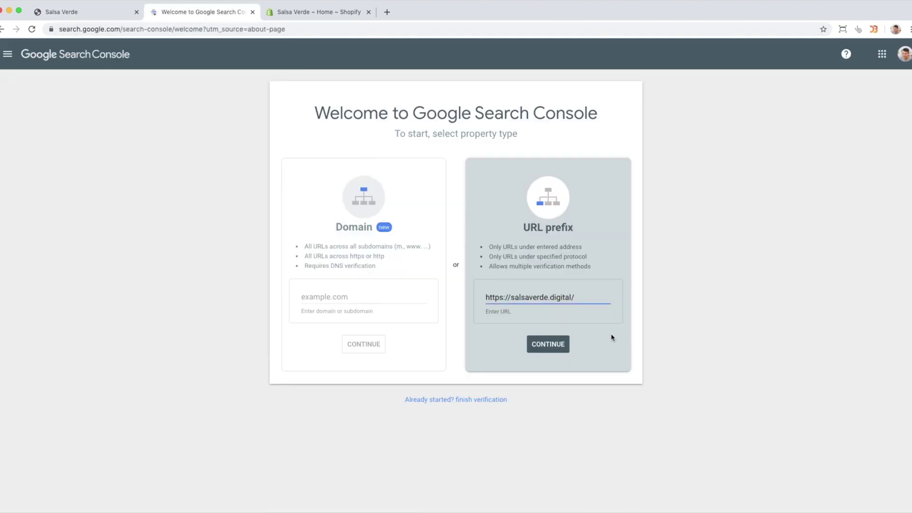
pyautogui.click(558, 350)
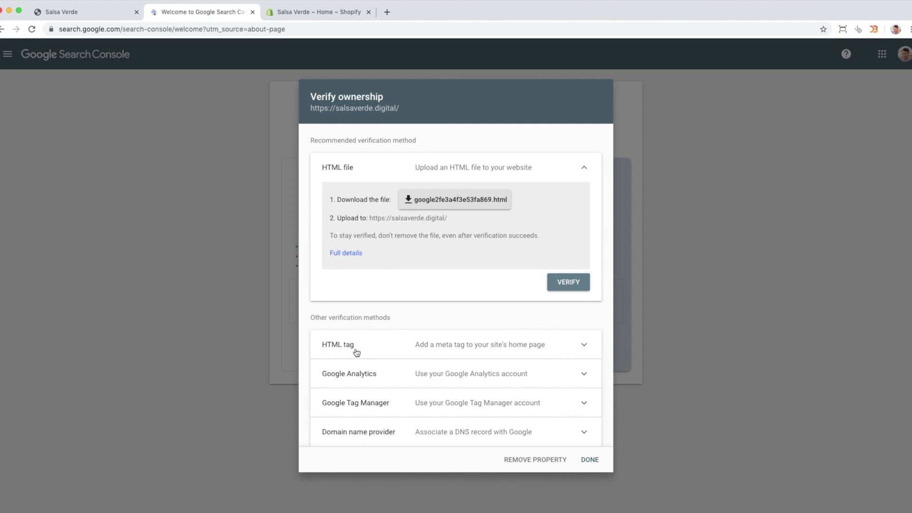
# Copy the meta tag from the HTML tag verification method and open the live Debut theme's code in the Shopify admin
pyautogui.click(392, 357)
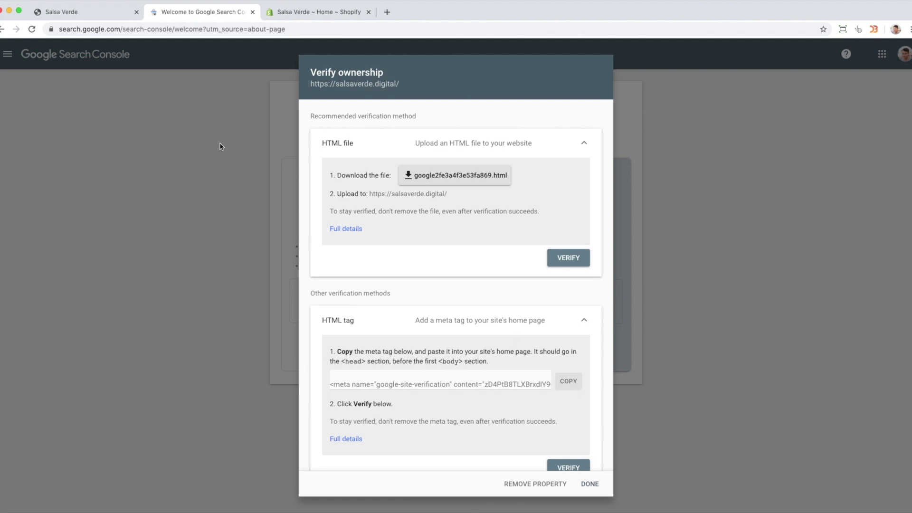
pyautogui.click(318, 12)
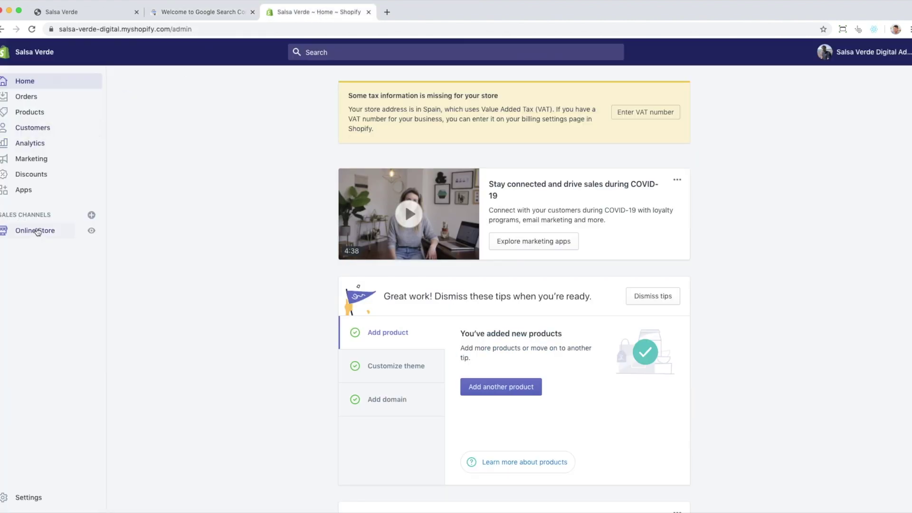
pyautogui.click(36, 231)
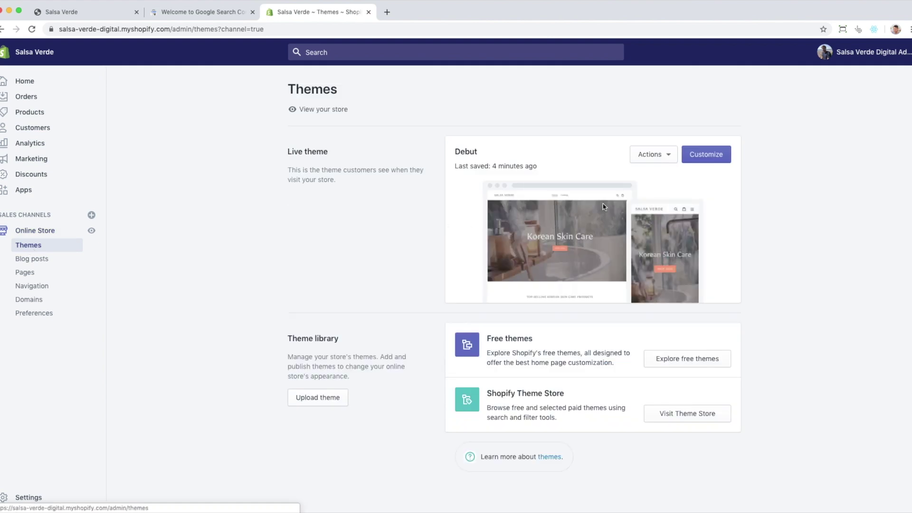
pyautogui.click(654, 161)
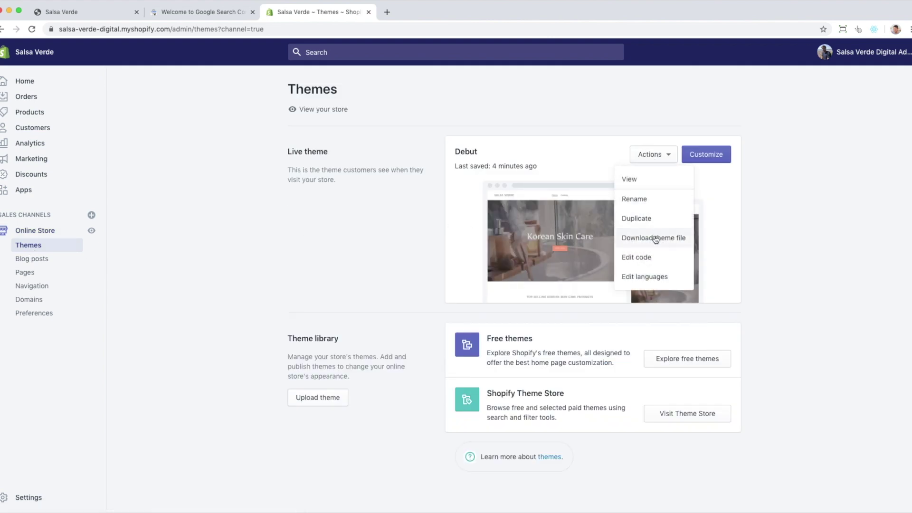
pyautogui.click(651, 257)
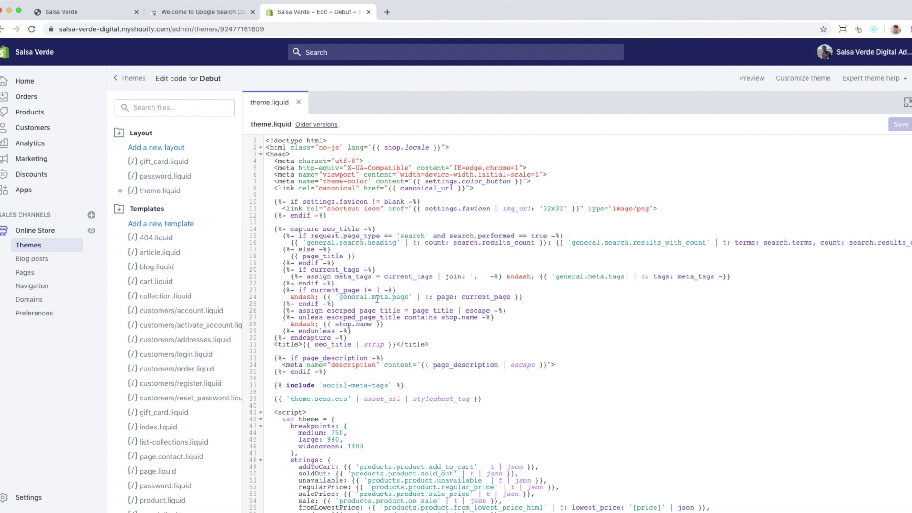
# Find "<body" in theme.liquid, paste the Google site-verification meta tag above content_for_header in the head section, and save the file
pyautogui.press('super+f')
pyautogui.write('<bo')
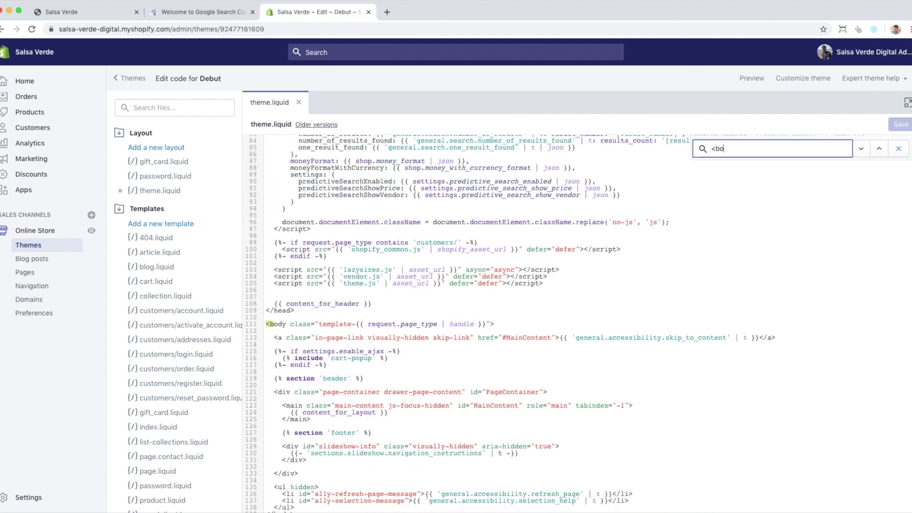
pyautogui.write('dy')
pyautogui.click(368, 298)
pyautogui.press('super+v')
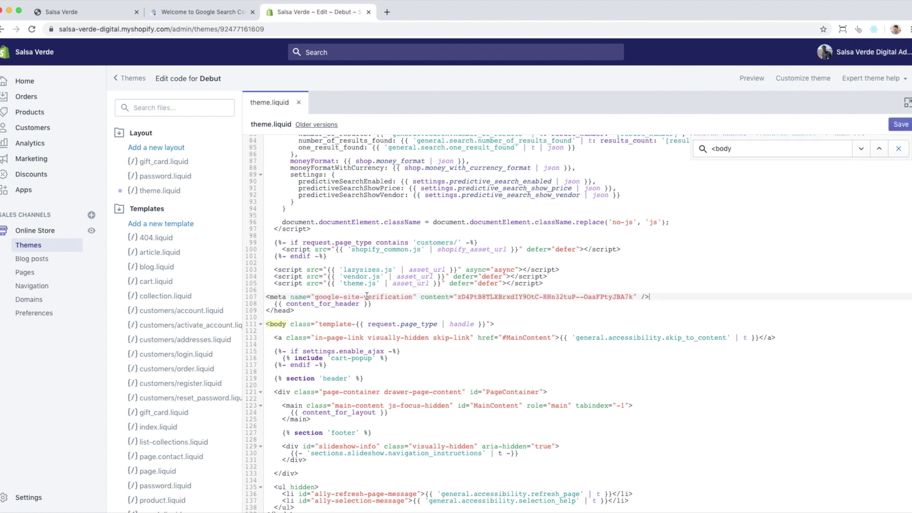
pyautogui.click(905, 126)
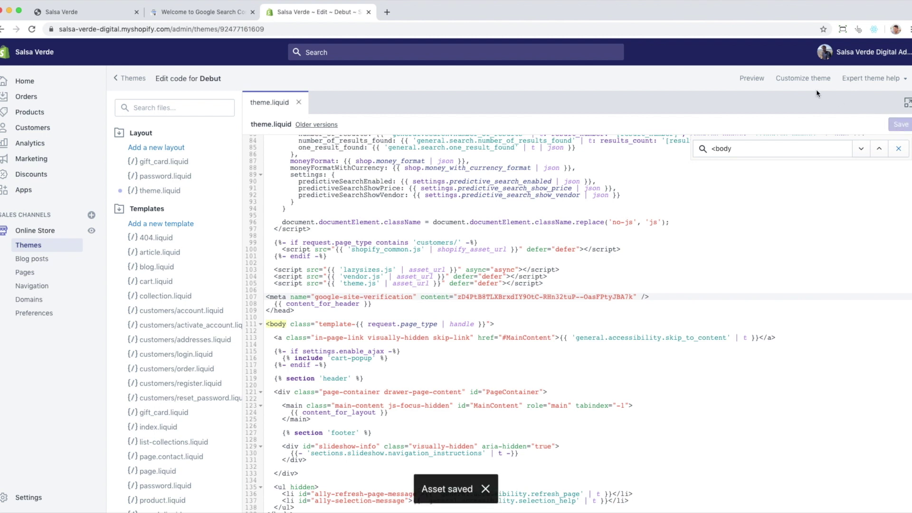
pyautogui.click(231, 12)
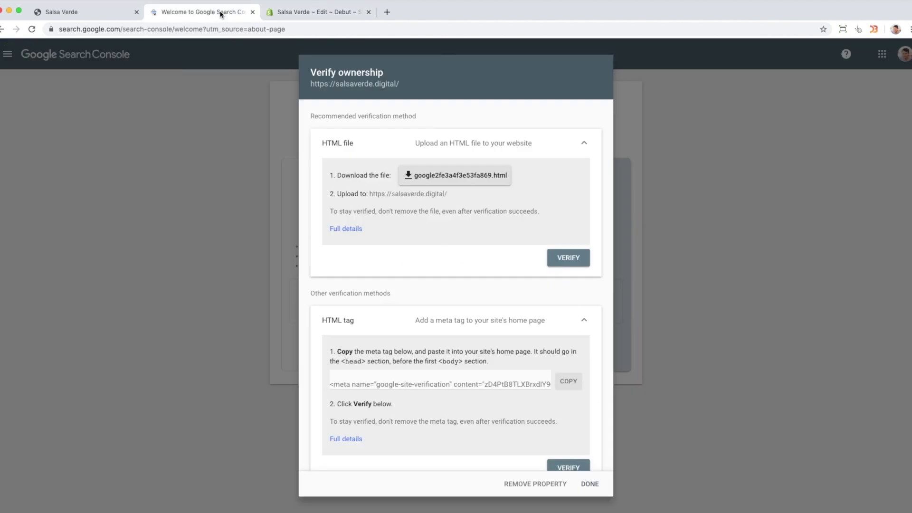
pyautogui.scroll(-2, 436, 260)
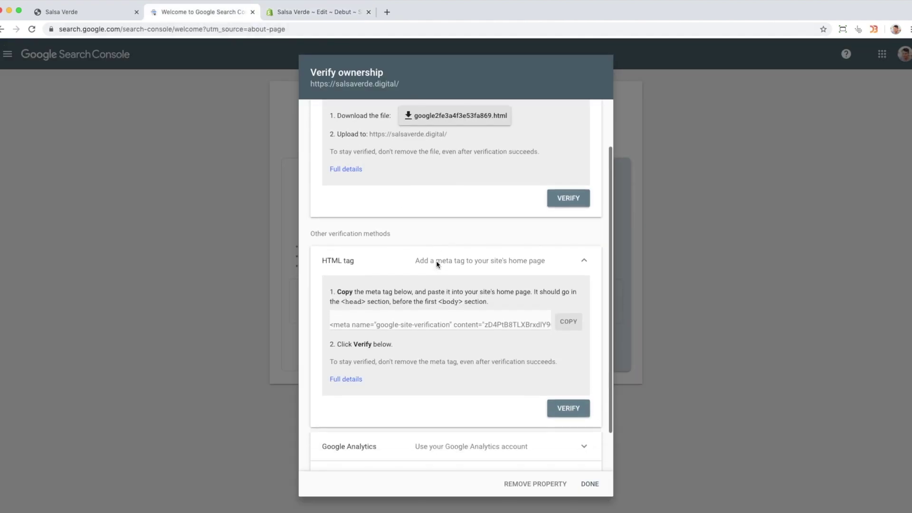
pyautogui.click(570, 409)
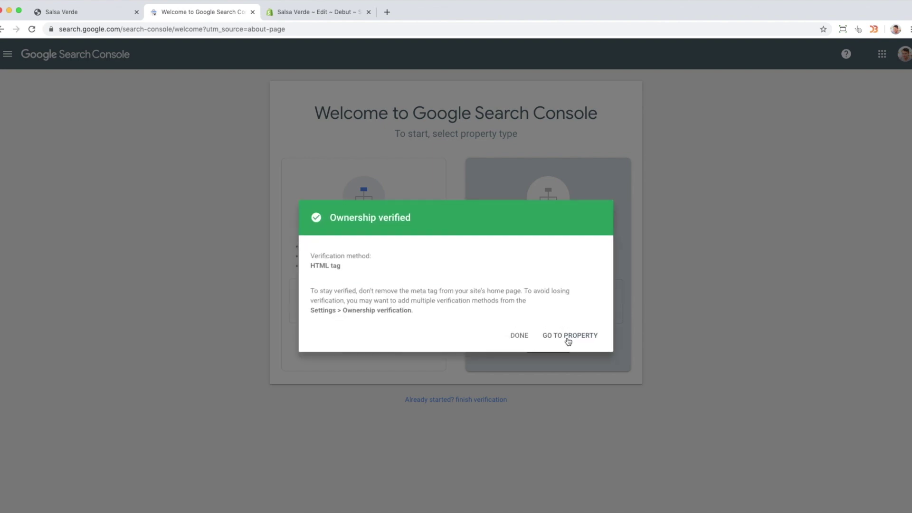
pyautogui.click(519, 335)
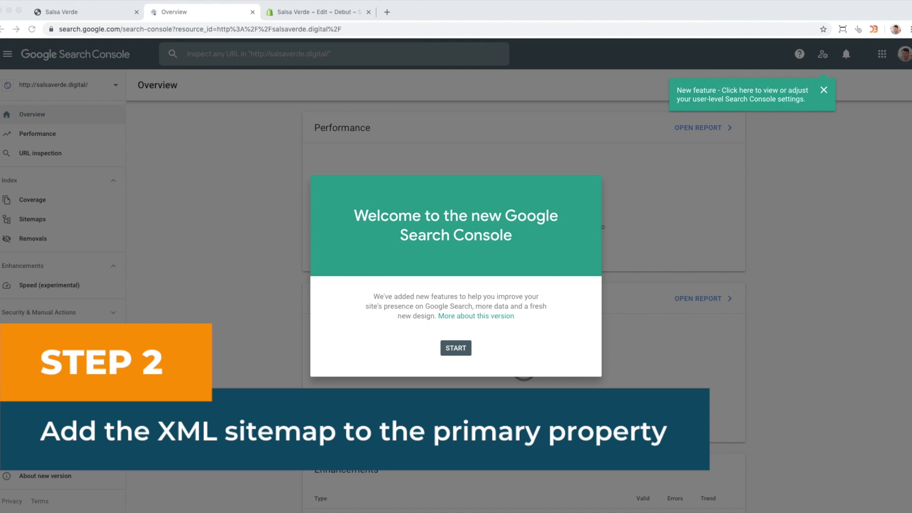
pyautogui.click(464, 350)
pyautogui.click(464, 350)
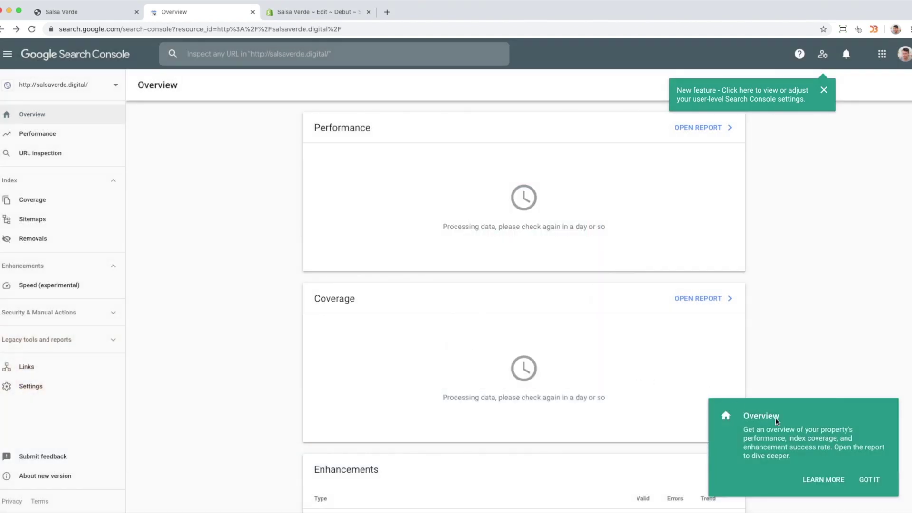
pyautogui.click(875, 483)
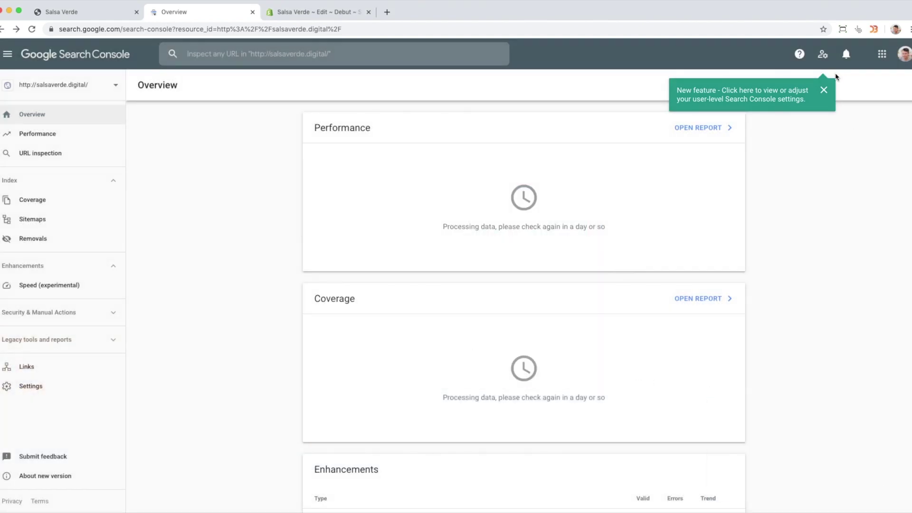
pyautogui.click(823, 91)
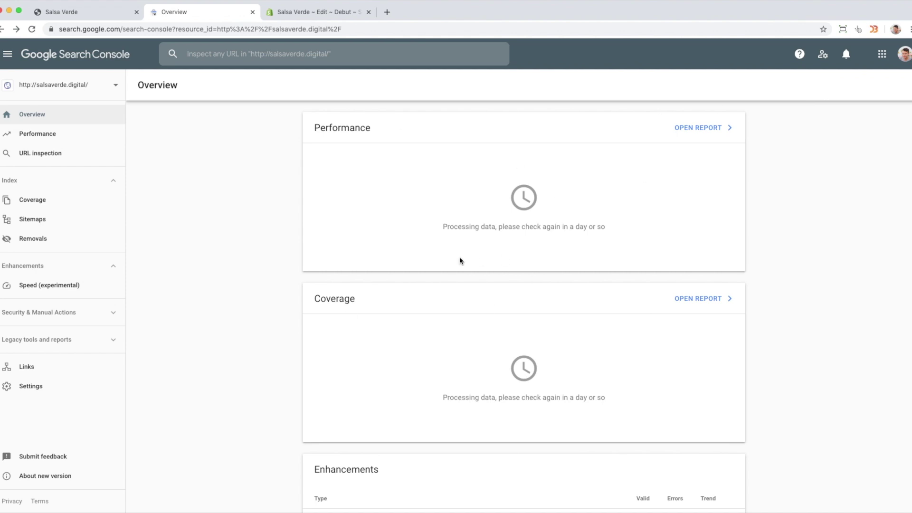
pyautogui.click(86, 86)
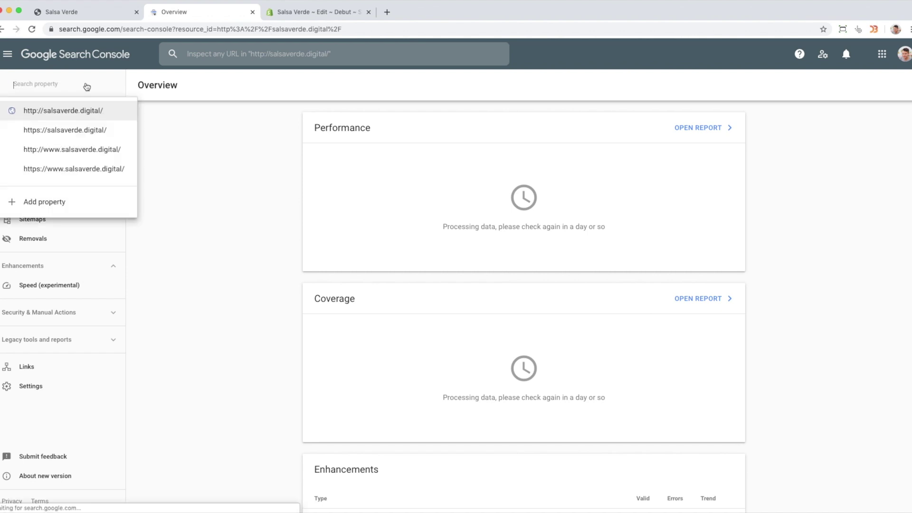
pyautogui.click(80, 131)
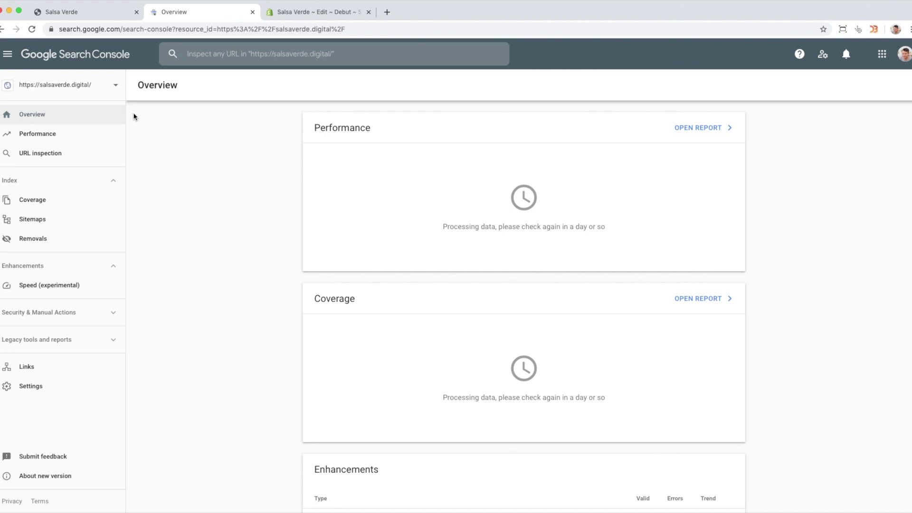
# Open the store's XML sitemap at salsaverde.digital/sitemap.xml in the storefront's browser tab
pyautogui.click(78, 11)
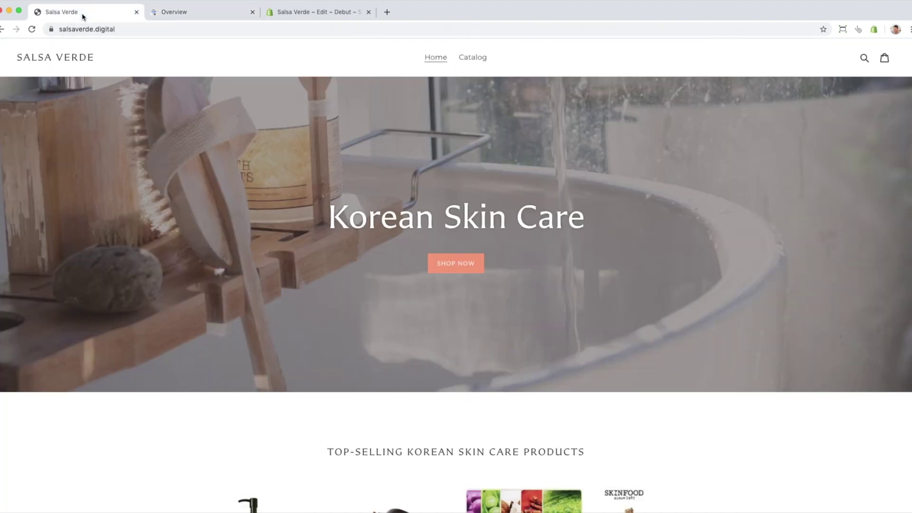
pyautogui.click(134, 29)
pyautogui.click(136, 28)
pyautogui.write('/sitemap.xml')
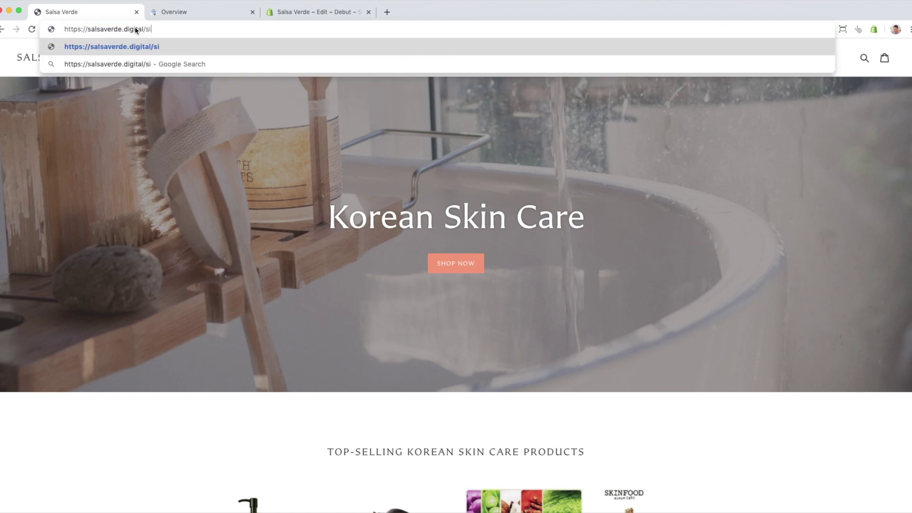
pyautogui.press('Return')
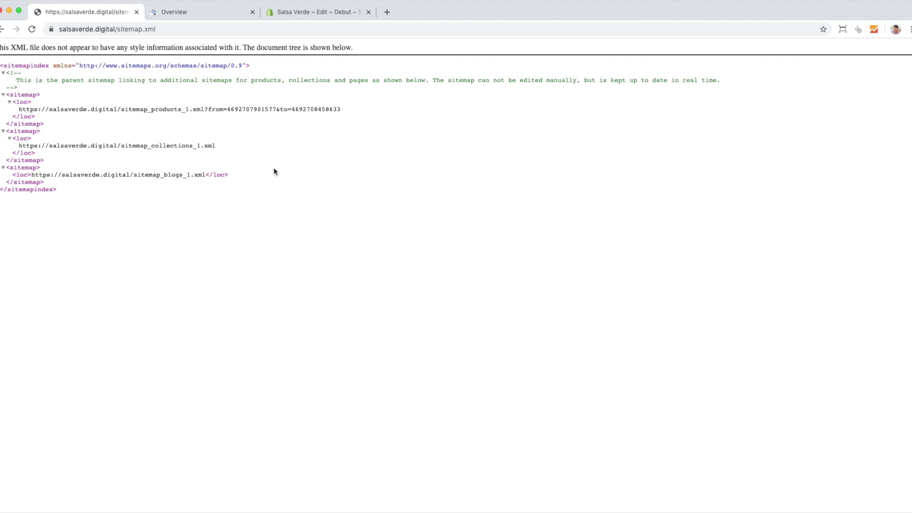
pyautogui.click(202, 17)
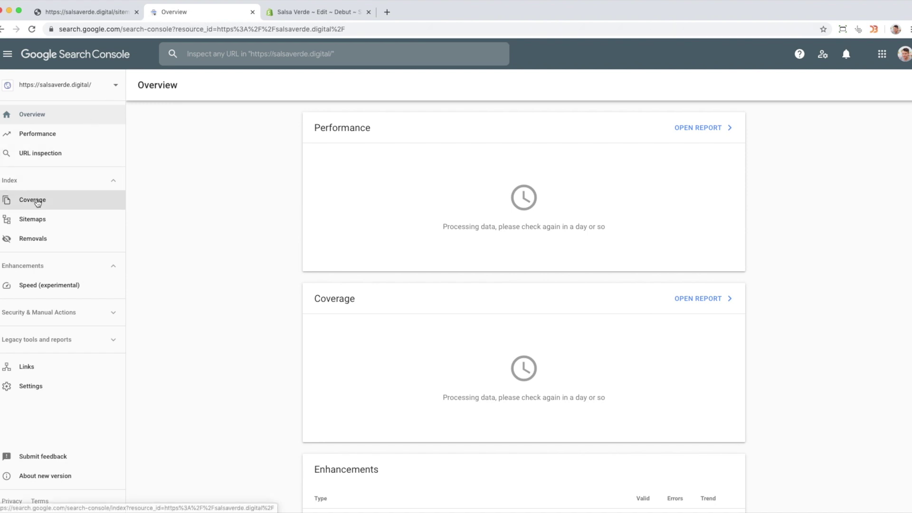
pyautogui.click(33, 217)
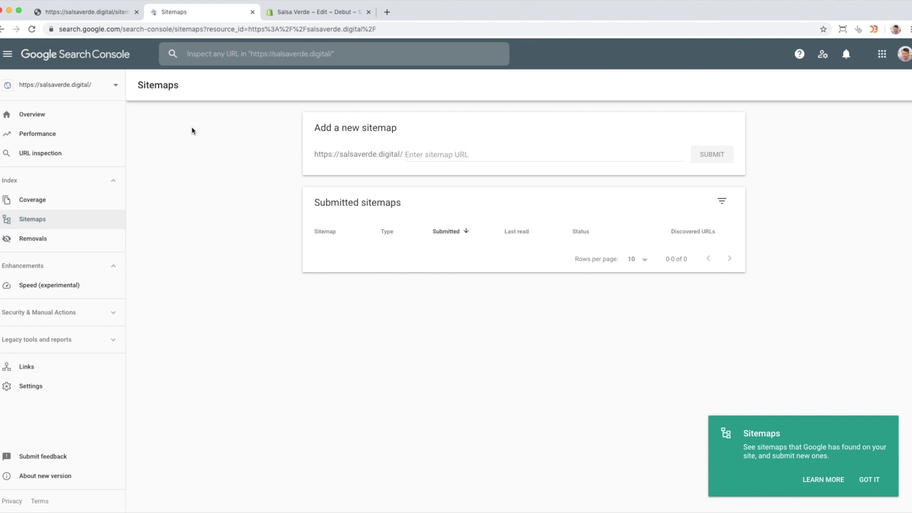
pyautogui.click(118, 13)
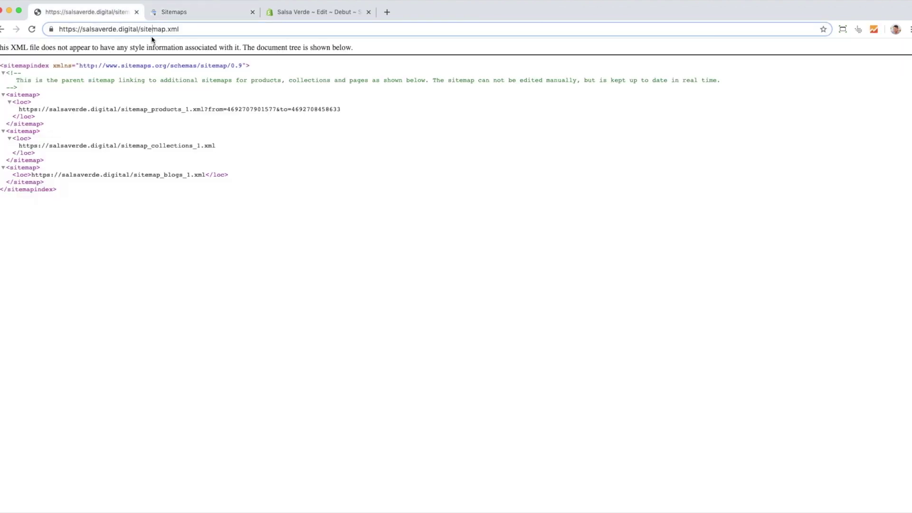
pyautogui.moveTo(139, 29); pyautogui.dragTo(180, 29)
pyautogui.click(198, 12)
pyautogui.click(437, 167)
pyautogui.press('super+v')
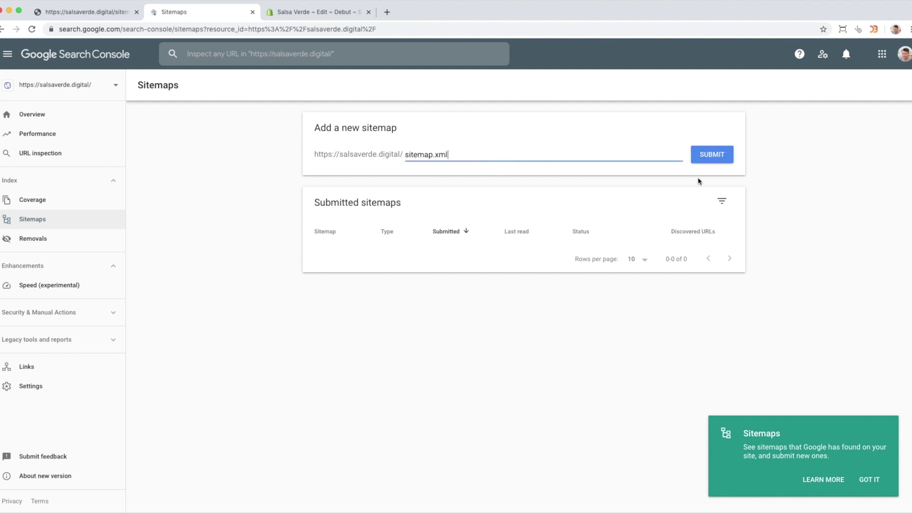
pyautogui.click(712, 157)
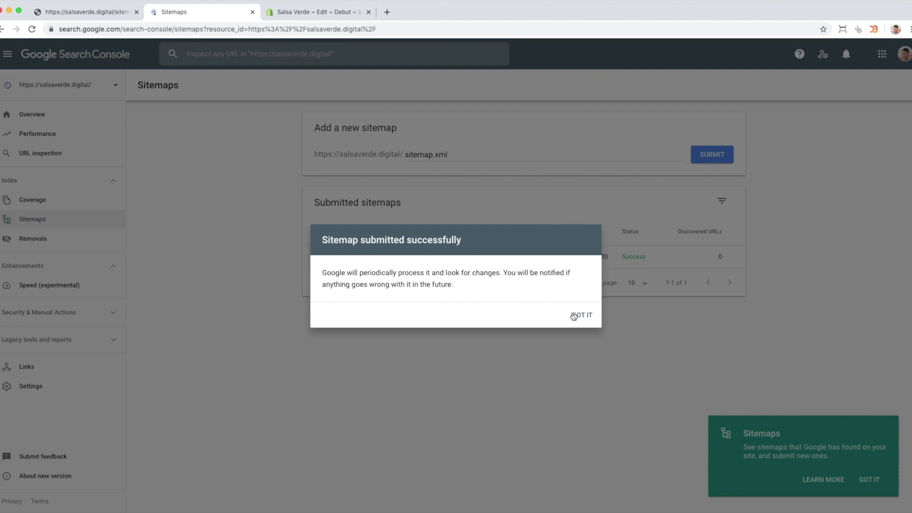
pyautogui.click(580, 318)
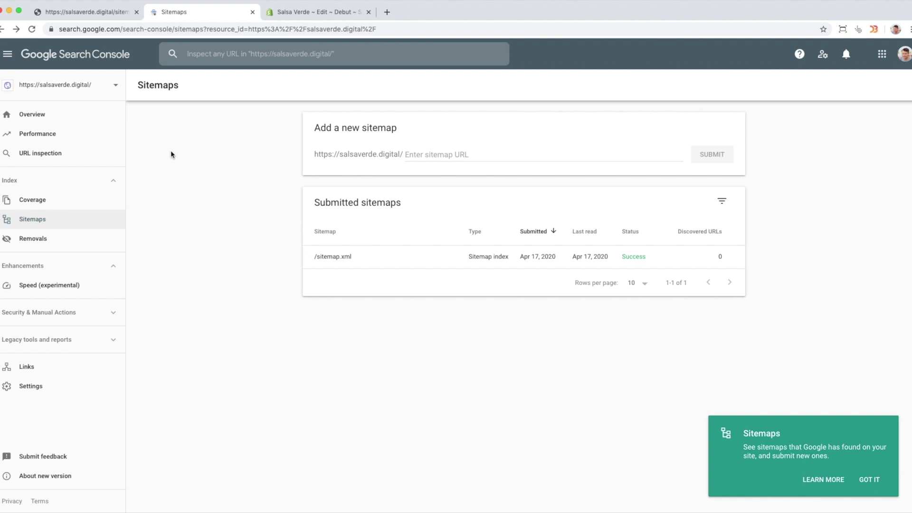
pyautogui.click(94, 90)
pyautogui.click(66, 151)
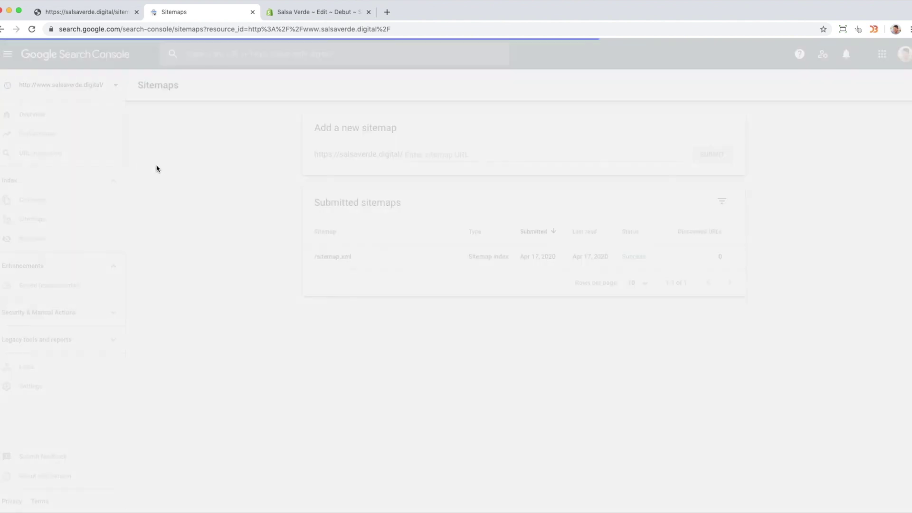
pyautogui.click(42, 86)
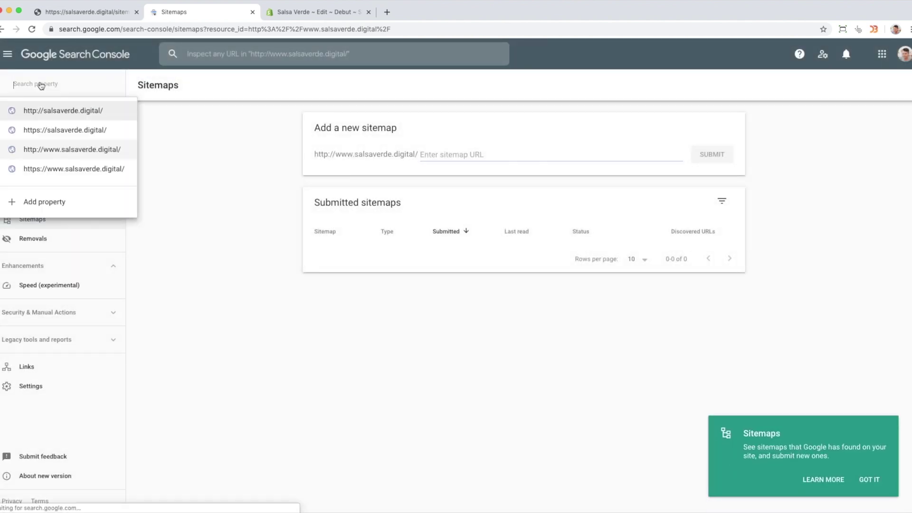
pyautogui.click(54, 170)
pyautogui.click(72, 87)
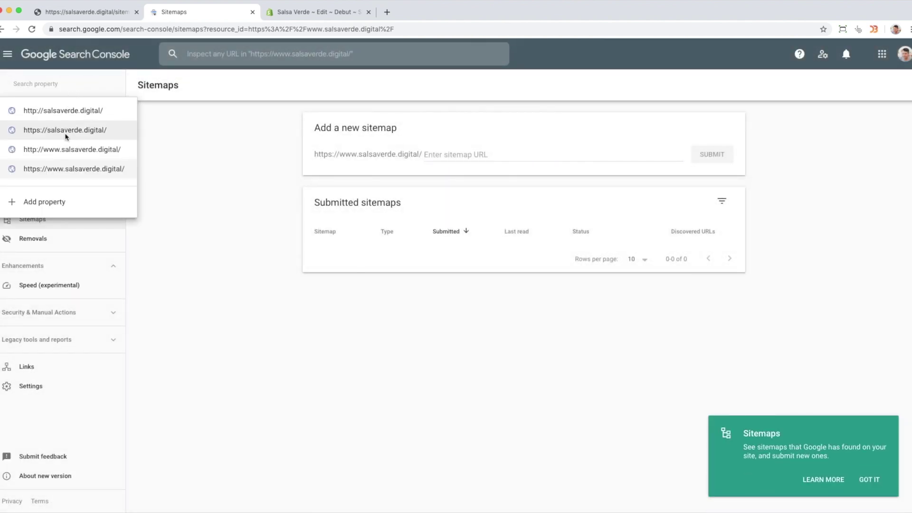
pyautogui.click(91, 115)
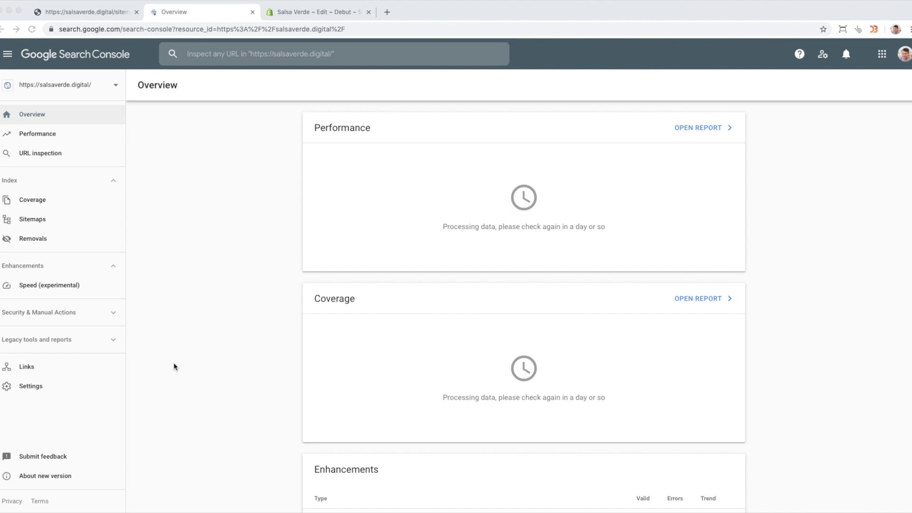
pyautogui.click(74, 340)
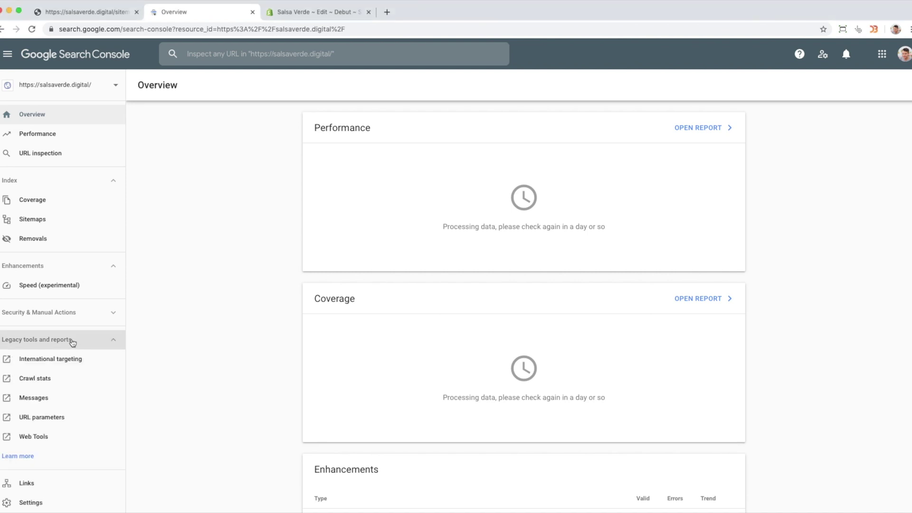
pyautogui.click(54, 364)
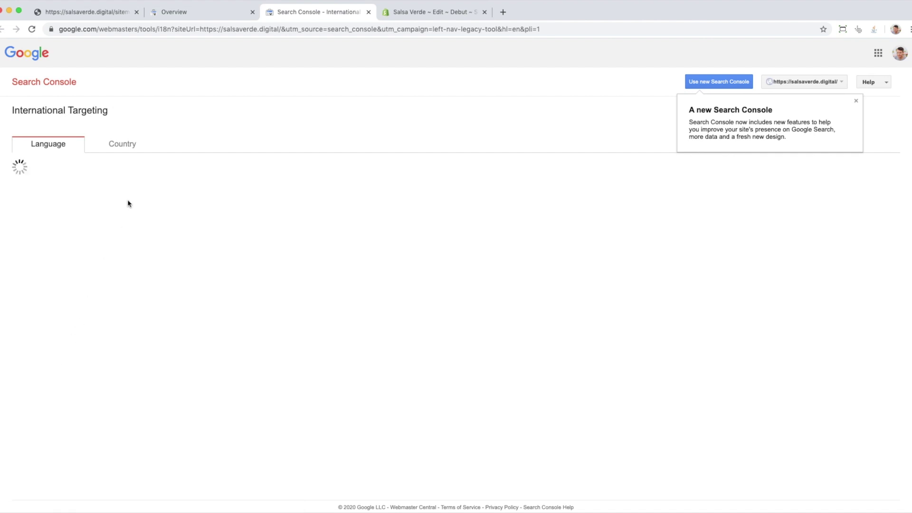
pyautogui.click(129, 149)
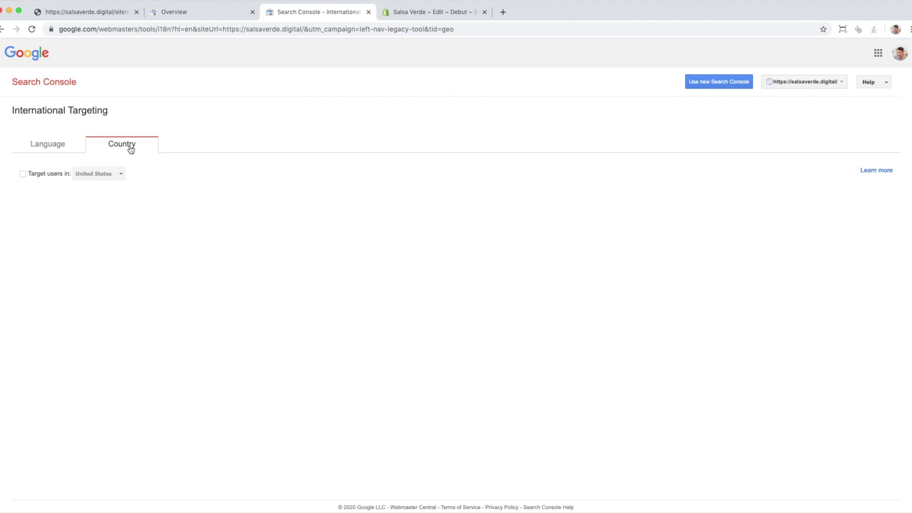
pyautogui.click(26, 175)
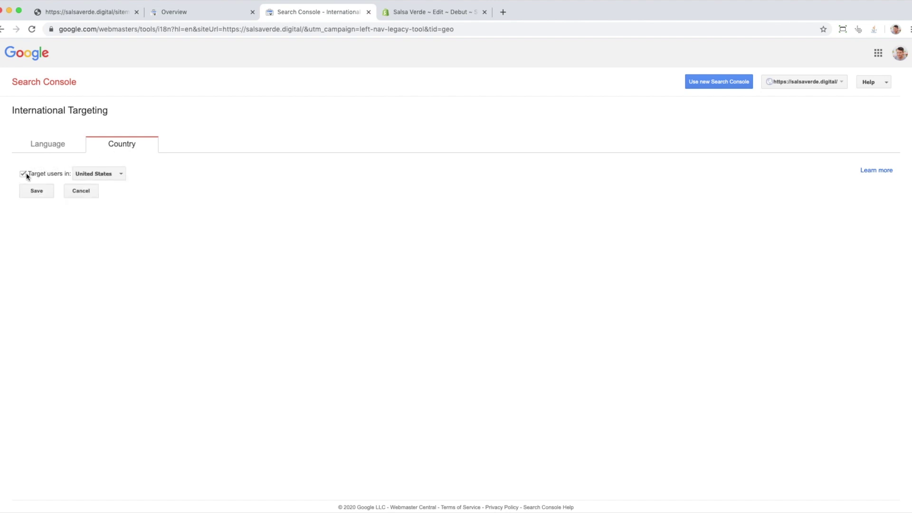
pyautogui.click(101, 173)
pyautogui.click(101, 175)
pyautogui.click(35, 191)
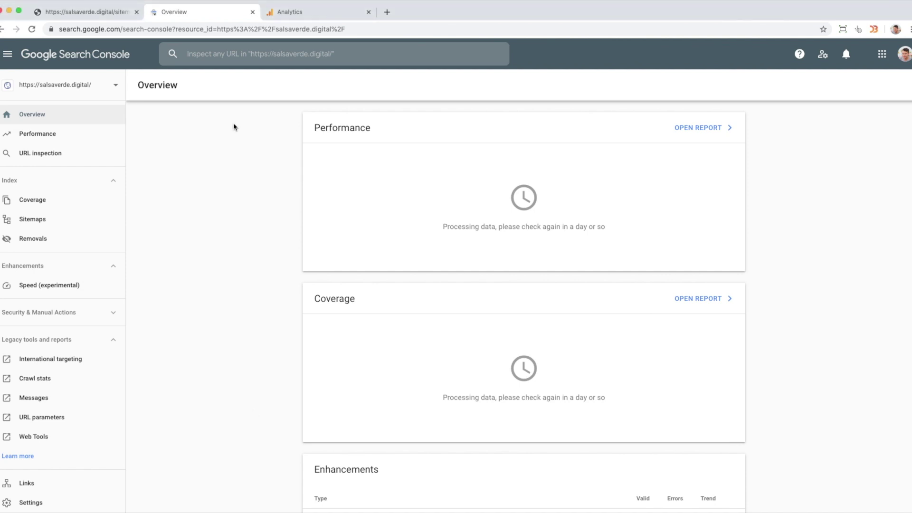
# Switch to Google Analytics and open the Search Console linking settings from the Salsa Verde property's product linking options
pyautogui.click(298, 17)
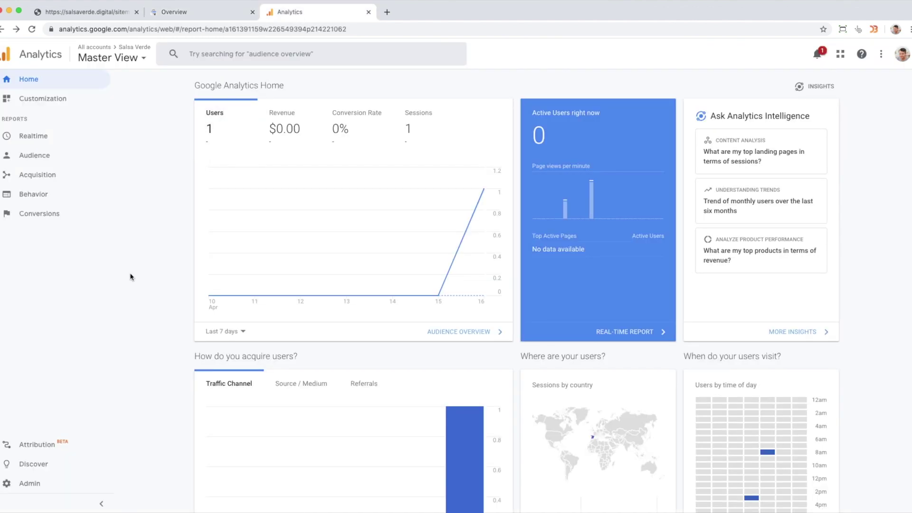
pyautogui.click(27, 491)
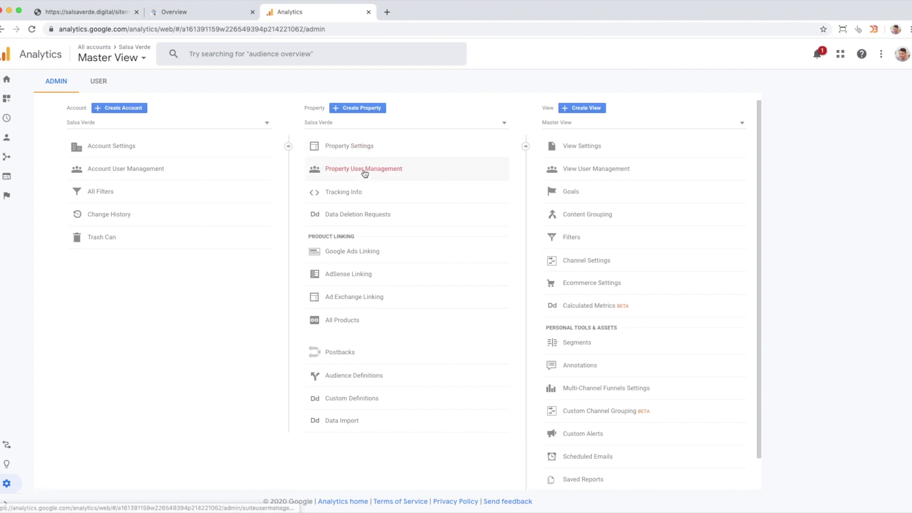
pyautogui.click(336, 320)
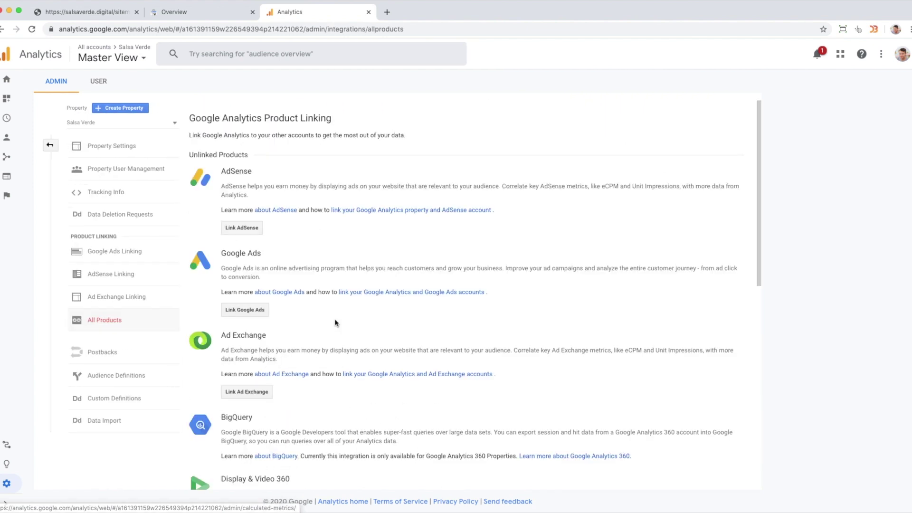
pyautogui.scroll(-2, 272, 349)
pyautogui.scroll(-10, 272, 350)
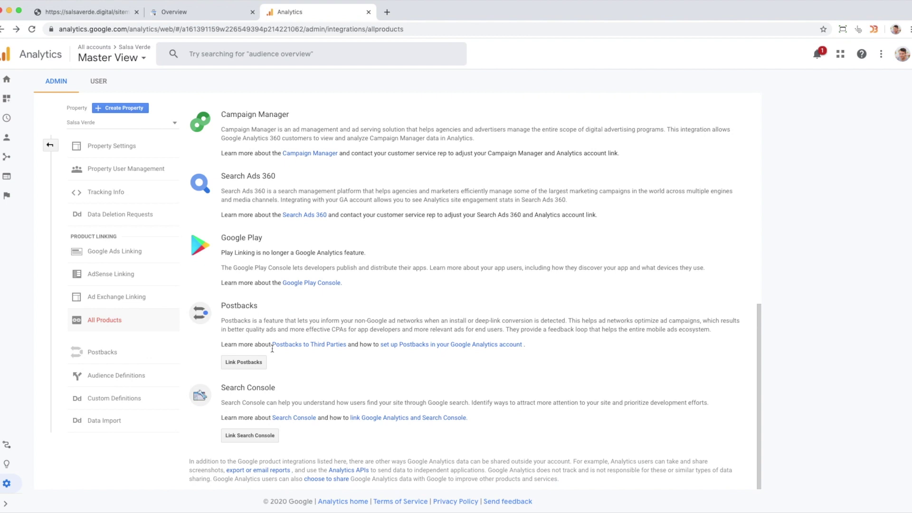
pyautogui.click(250, 435)
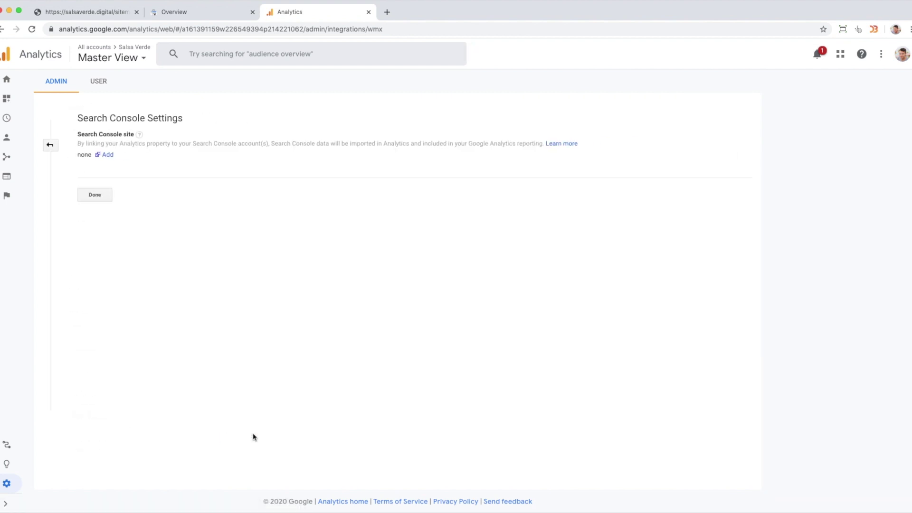
pyautogui.click(108, 155)
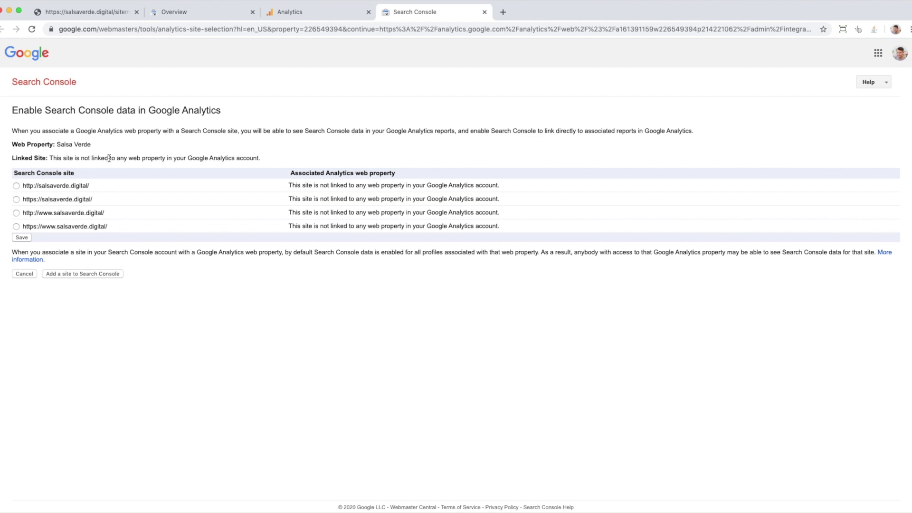
pyautogui.click(16, 199)
pyautogui.moveTo(92, 201); pyautogui.dragTo(21, 200)
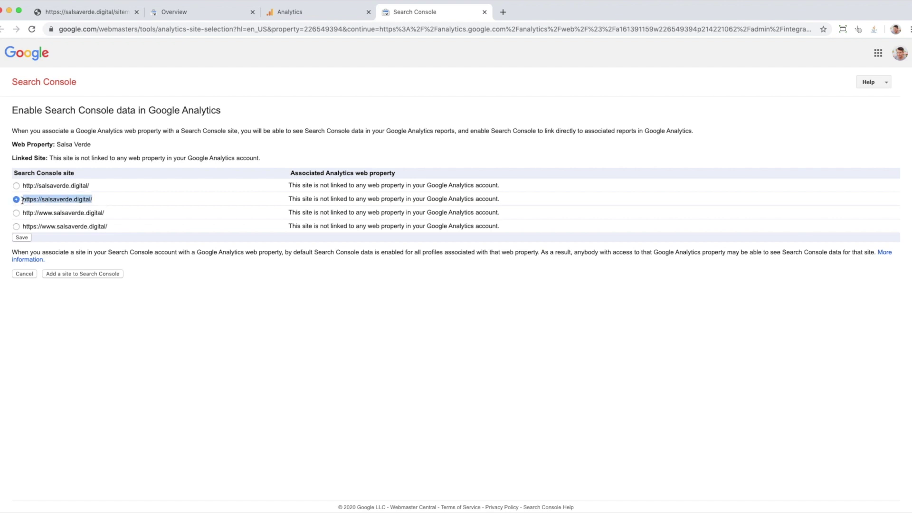
pyautogui.click(22, 237)
pyautogui.click(302, 293)
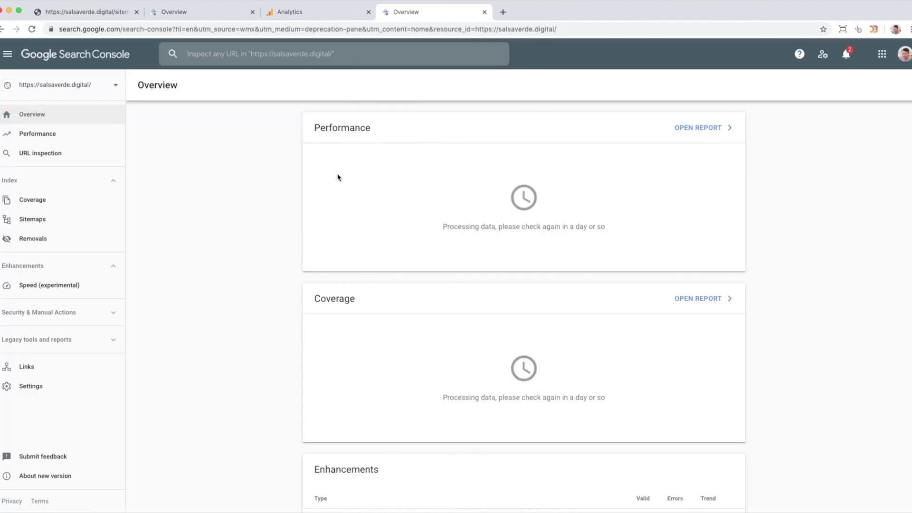